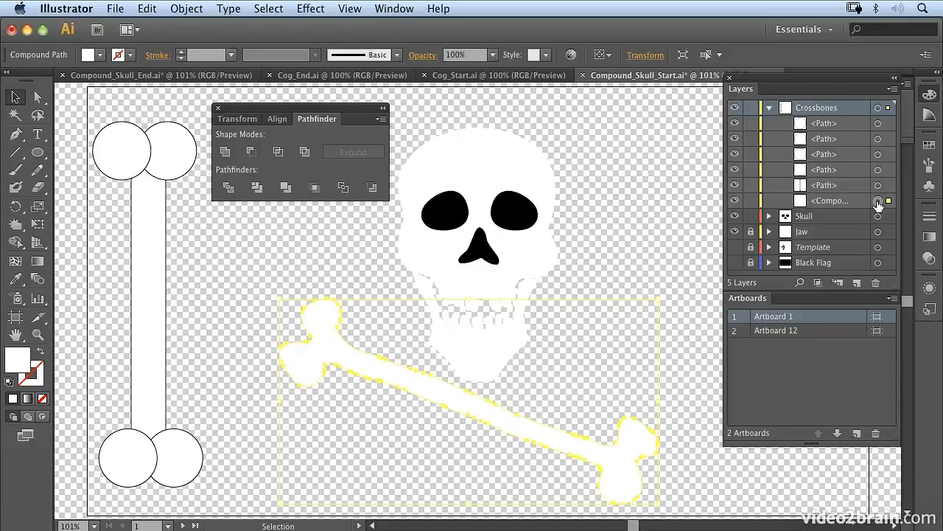
Select the four circles and the shaft of the upright bone and unite them into a single shape with Pathfinder
{"action": "left_click", "coordinate": [877, 124]}
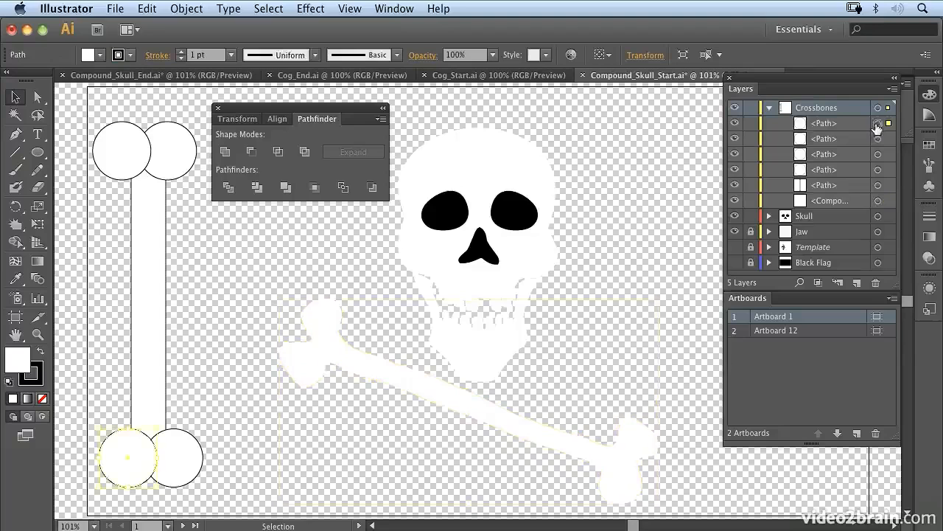
{"action": "left_click", "coordinate": [878, 139], "text": "shift"}
{"action": "left_click", "coordinate": [878, 154], "text": "shift"}
{"action": "left_click", "coordinate": [877, 170], "text": "shift"}
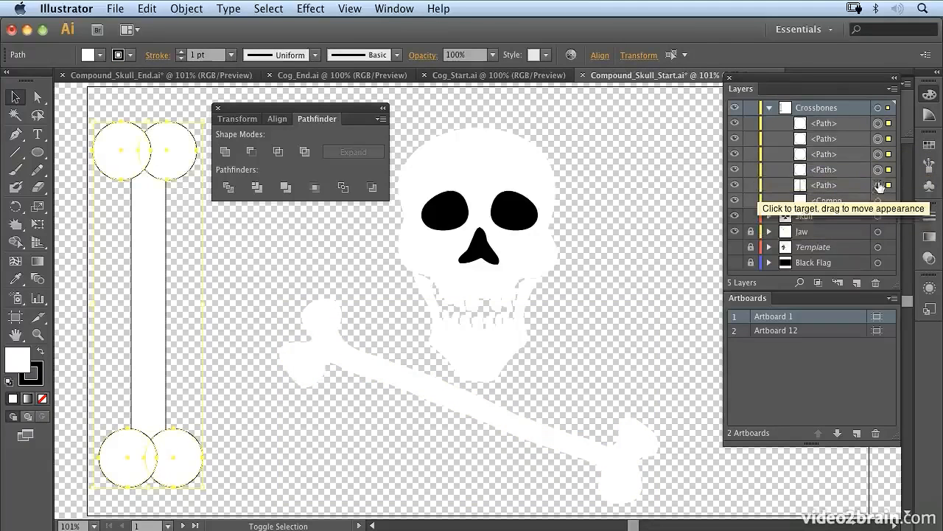
{"action": "left_click", "coordinate": [877, 185], "text": "shift"}
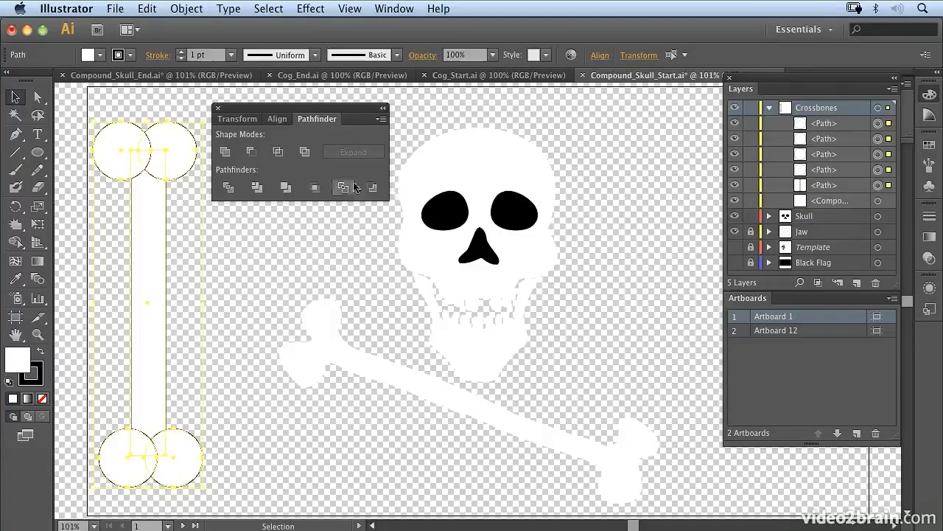
{"action": "left_click_drag", "start_coordinate": [321, 110], "coordinate": [325, 92]}
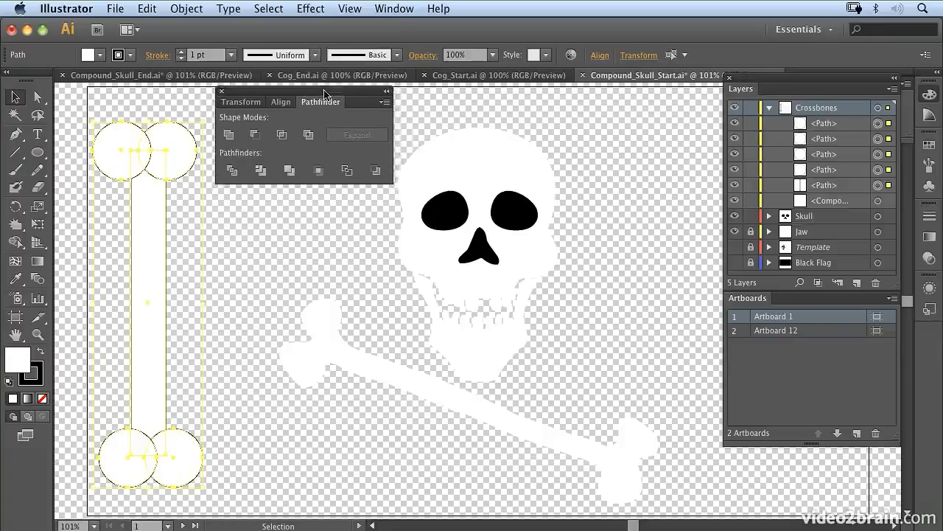
{"action": "left_click", "coordinate": [397, 9]}
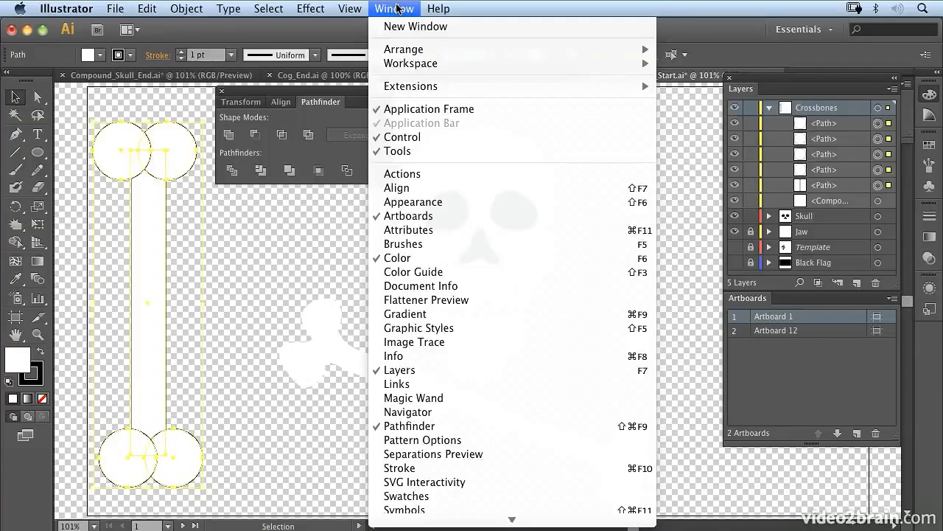
{"action": "left_click", "coordinate": [397, 8]}
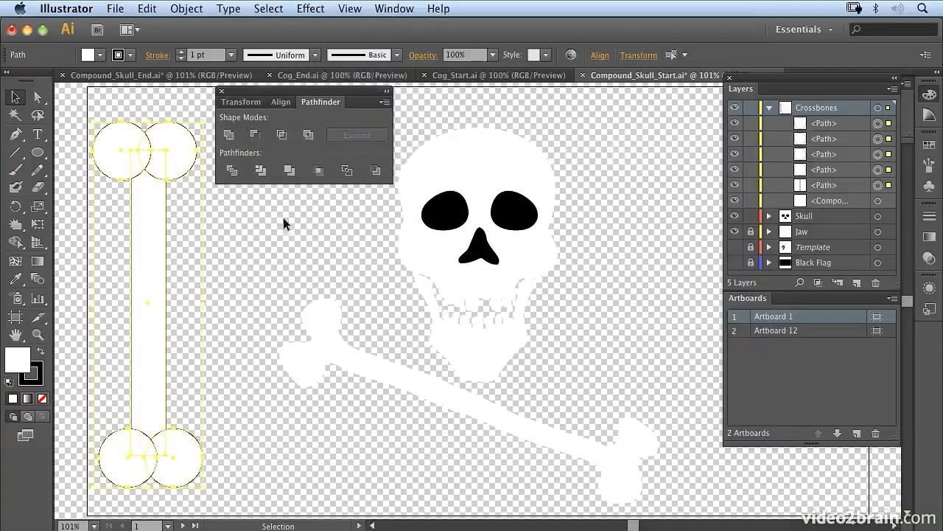
{"action": "left_click", "coordinate": [229, 135]}
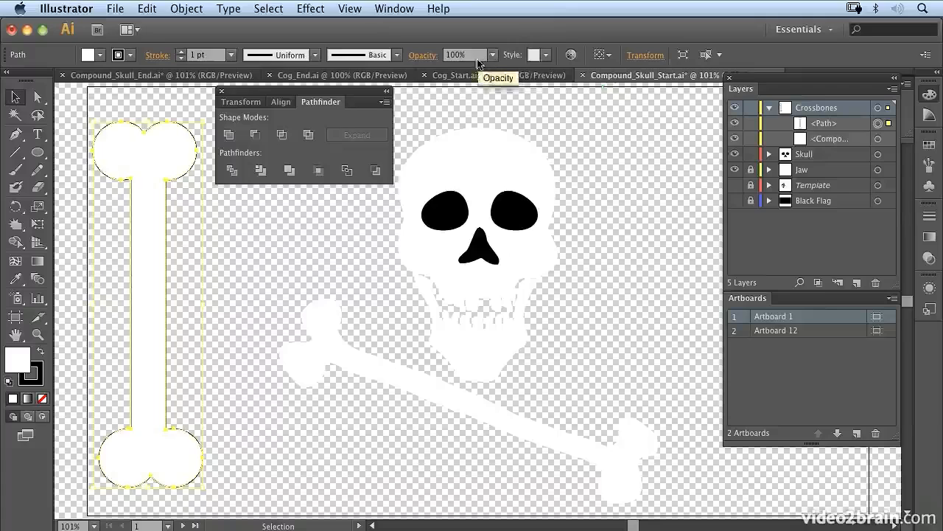
Select all the skull shapes and subtract the eyes and nose from the head with Minus Front
{"action": "left_click_drag", "start_coordinate": [594, 136], "coordinate": [419, 325]}
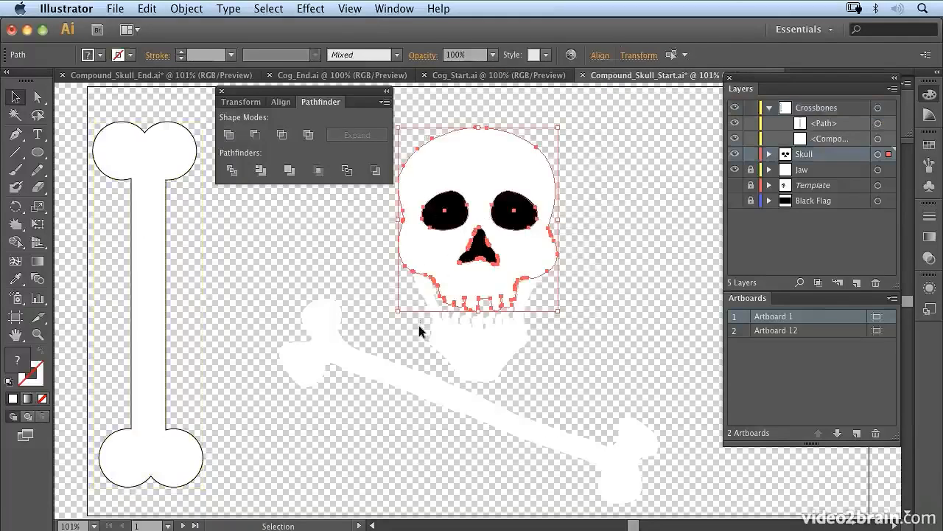
{"action": "left_click", "coordinate": [255, 135]}
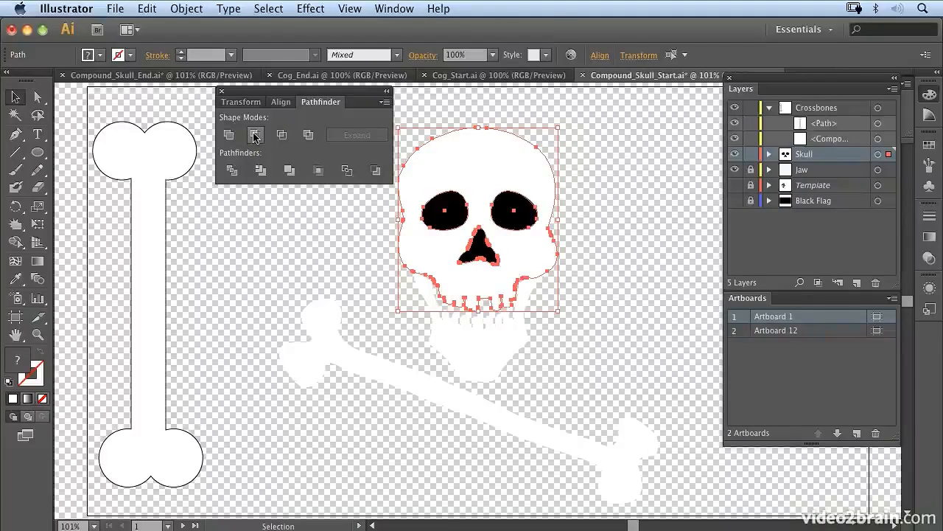
{"action": "left_click", "coordinate": [769, 154]}
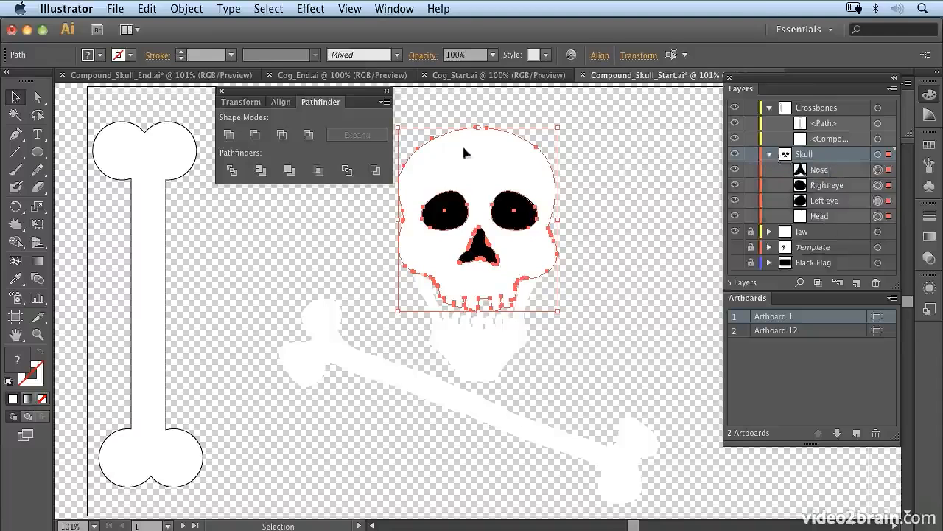
{"action": "left_click", "coordinate": [256, 135]}
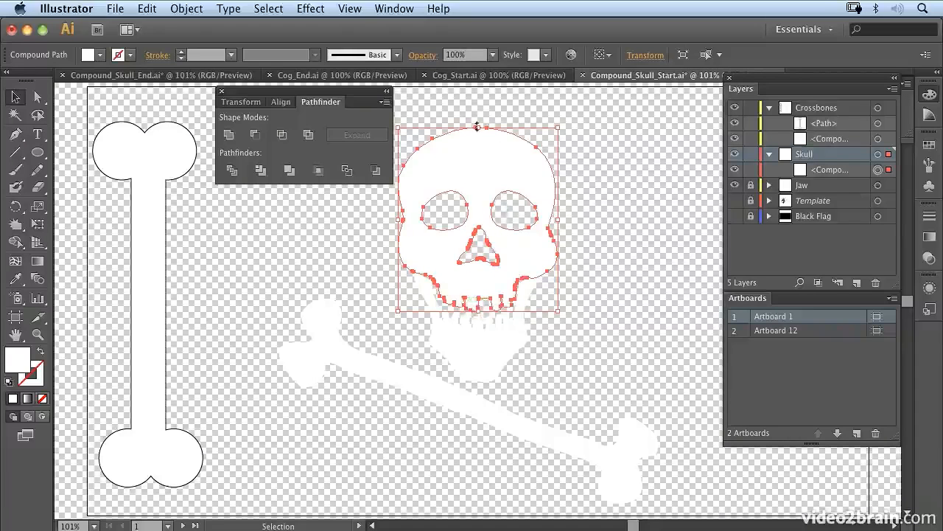
In Cog_Start.ai, select the yellow starburst and the blue-outlined circle together
{"action": "left_click", "coordinate": [466, 78]}
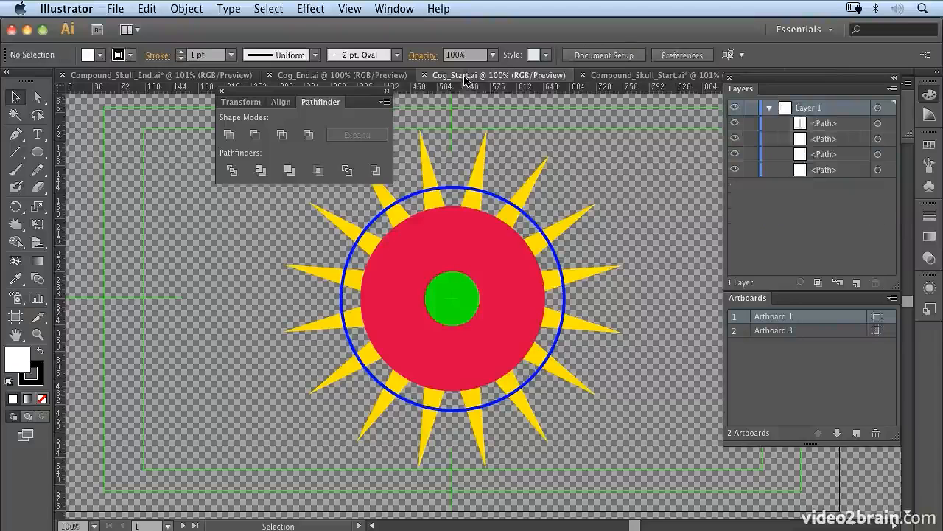
{"action": "left_click", "coordinate": [878, 171]}
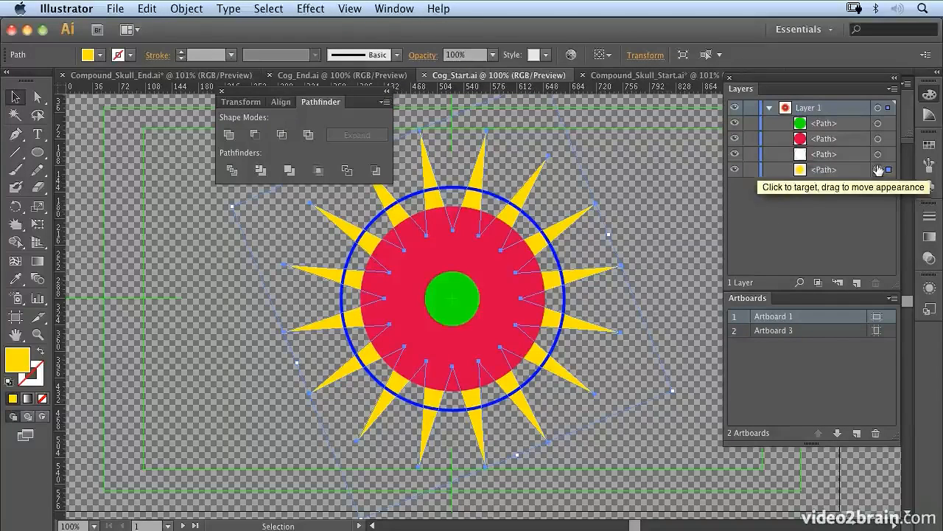
{"action": "left_click", "coordinate": [878, 156], "text": "shift"}
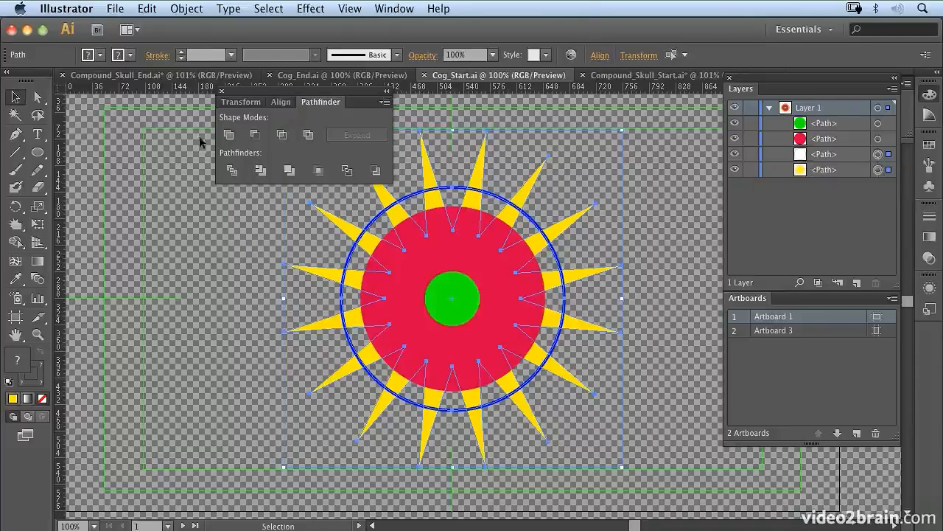
Try Unite and Minus Front on the starburst and blue circle, undoing each result
{"action": "left_click", "coordinate": [228, 135]}
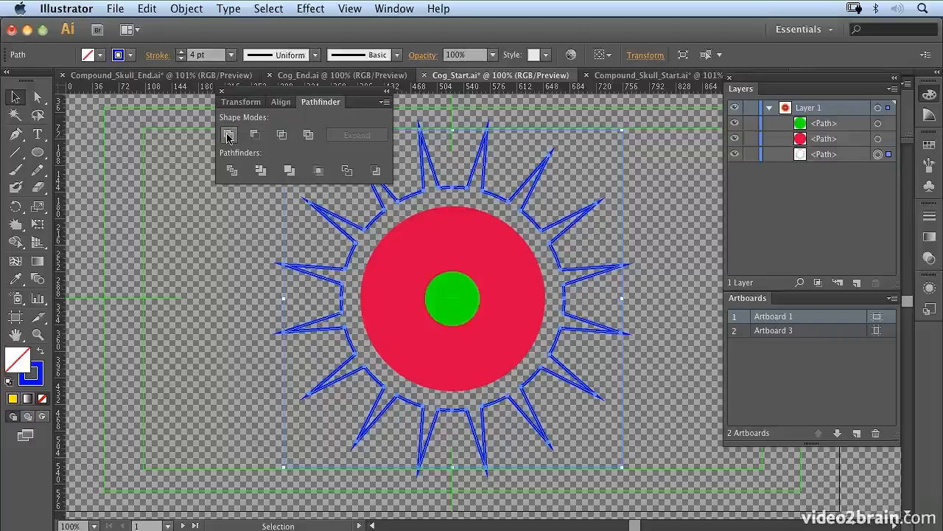
{"action": "key", "text": "super+z"}
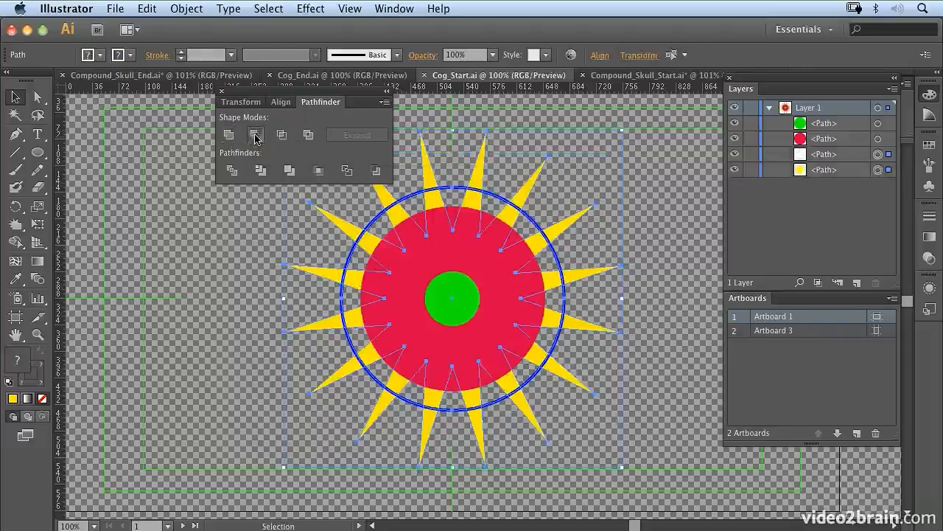
{"action": "left_click", "coordinate": [255, 134]}
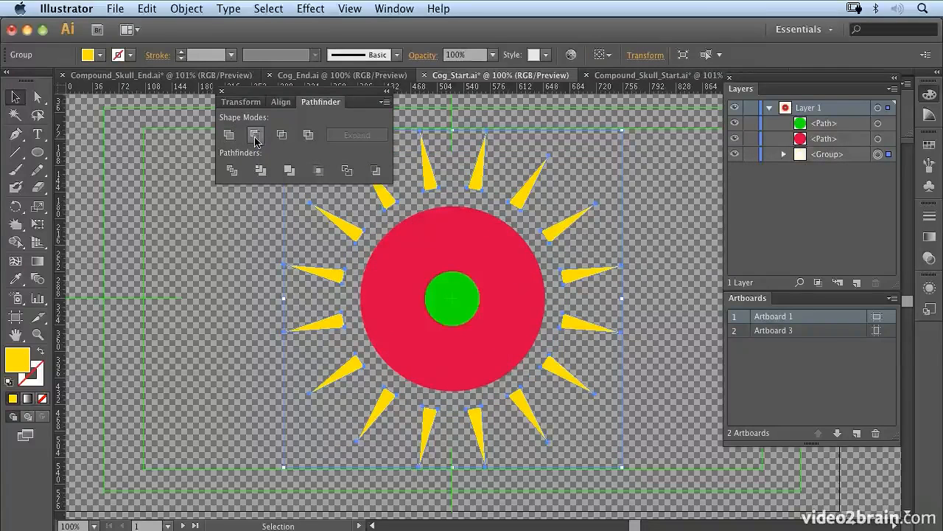
{"action": "key", "text": "super+z"}
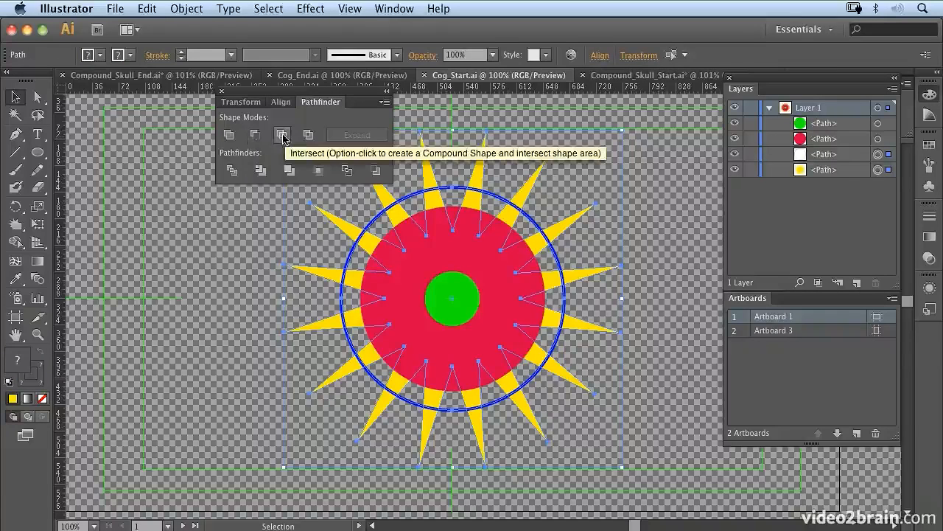
Try a regular Intersect on the starburst and blue circle and undo it
{"action": "left_click", "coordinate": [282, 135]}
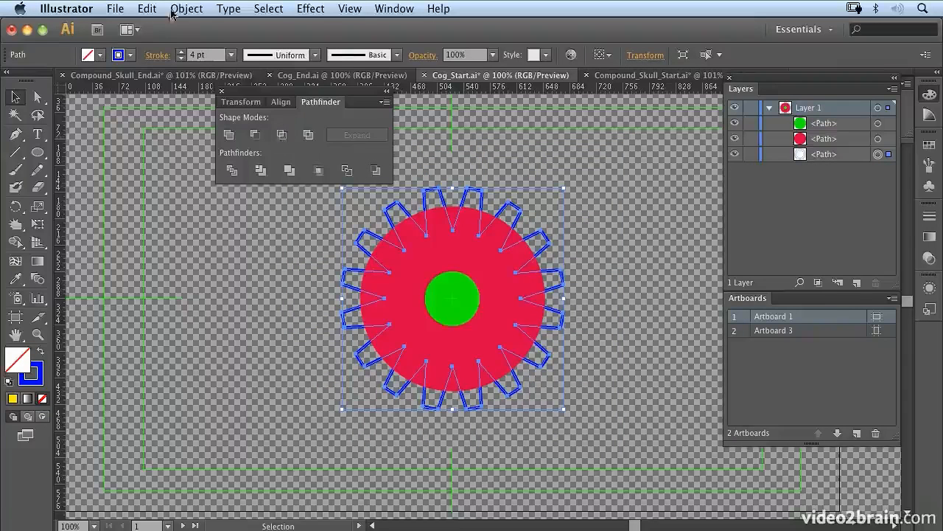
{"action": "left_click", "coordinate": [148, 8]}
{"action": "left_click", "coordinate": [149, 27]}
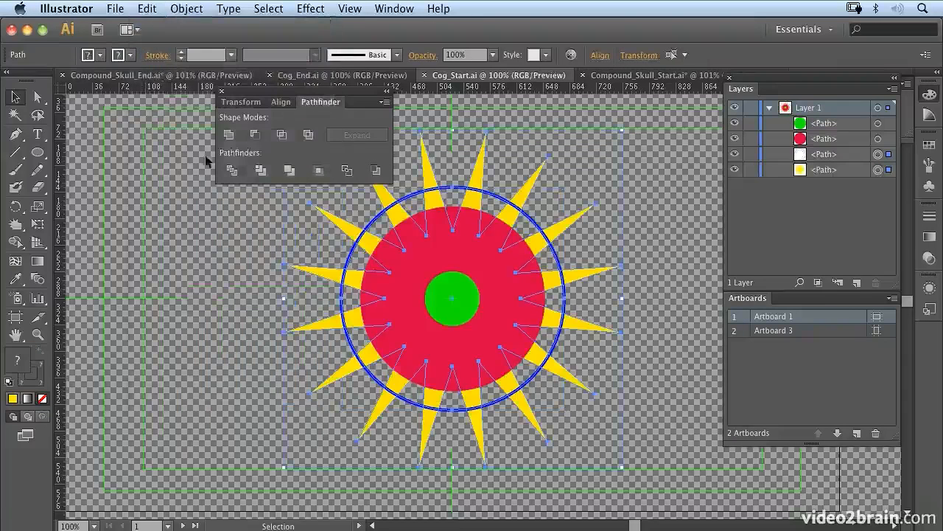
Compare Intersect as a compound shape with a regular Intersect on the starburst and circle, undoing both
{"action": "left_click", "coordinate": [283, 137]}
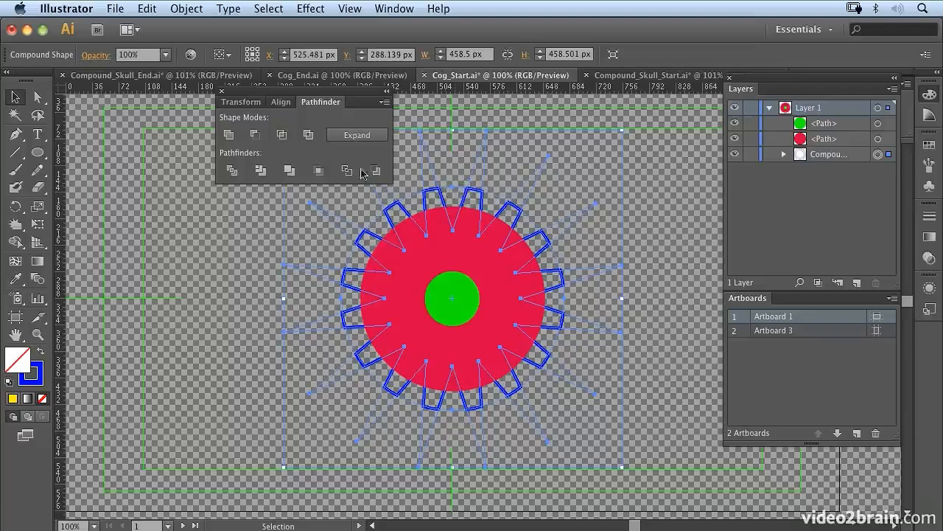
{"action": "left_click", "coordinate": [283, 140]}
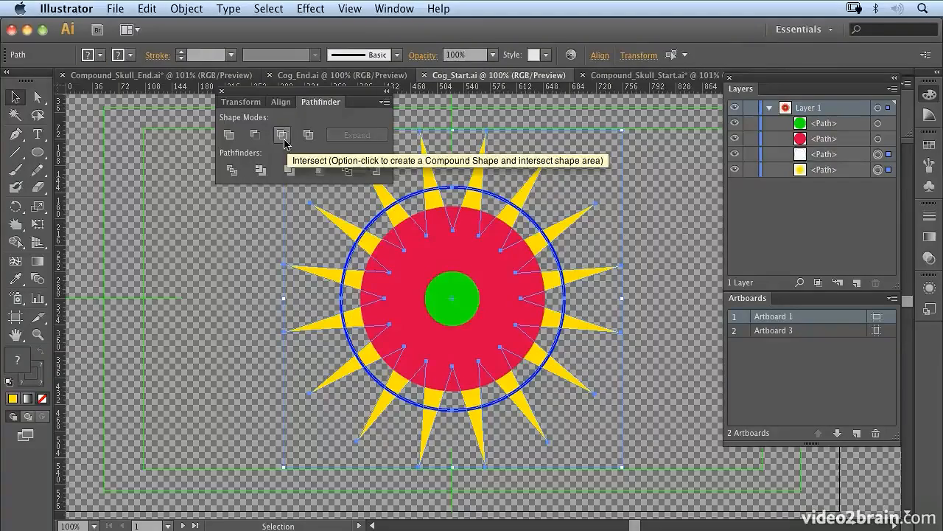
{"action": "left_click", "coordinate": [283, 136]}
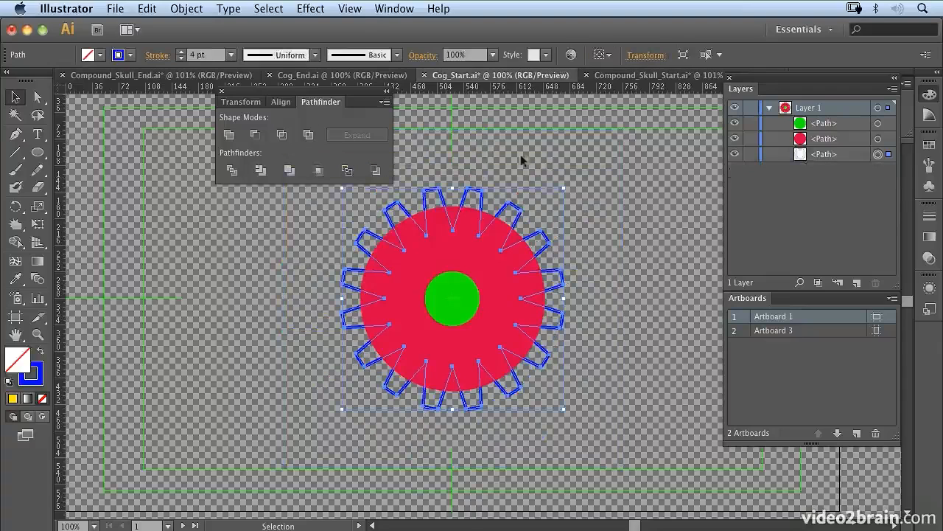
{"action": "key", "text": "a"}
{"action": "key", "text": "super+z"}
{"action": "key", "text": "v"}
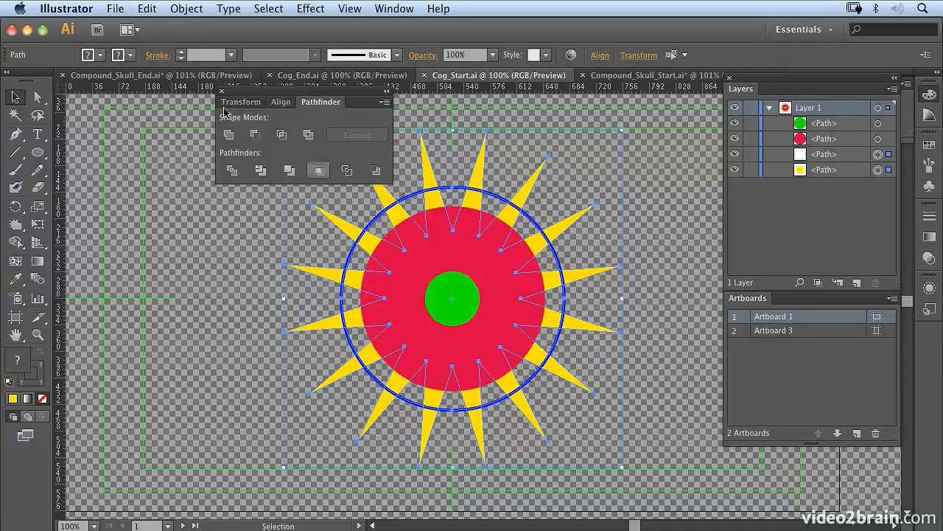
Intersect the starburst and blue circle as an editable compound shape and return to the normal layer view from isolation mode
{"action": "left_click", "coordinate": [283, 135], "text": "alt"}
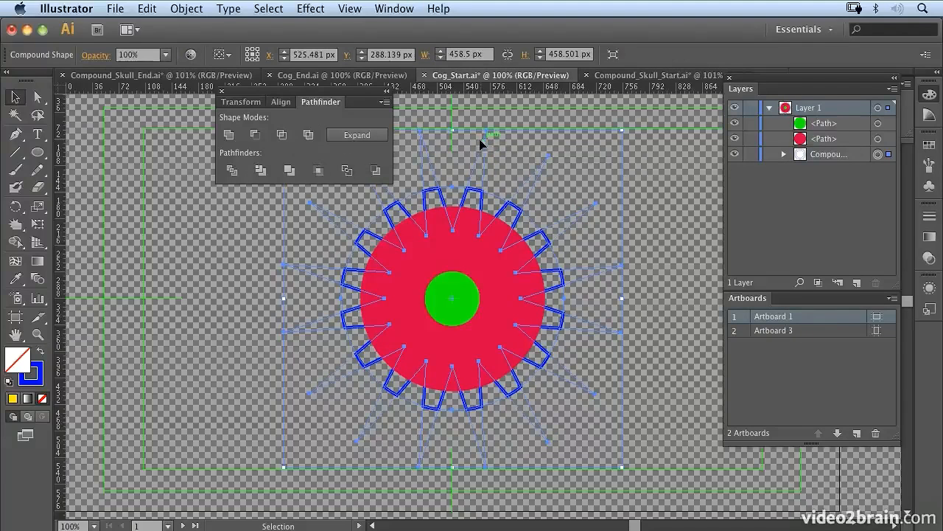
{"action": "double_click", "coordinate": [548, 157]}
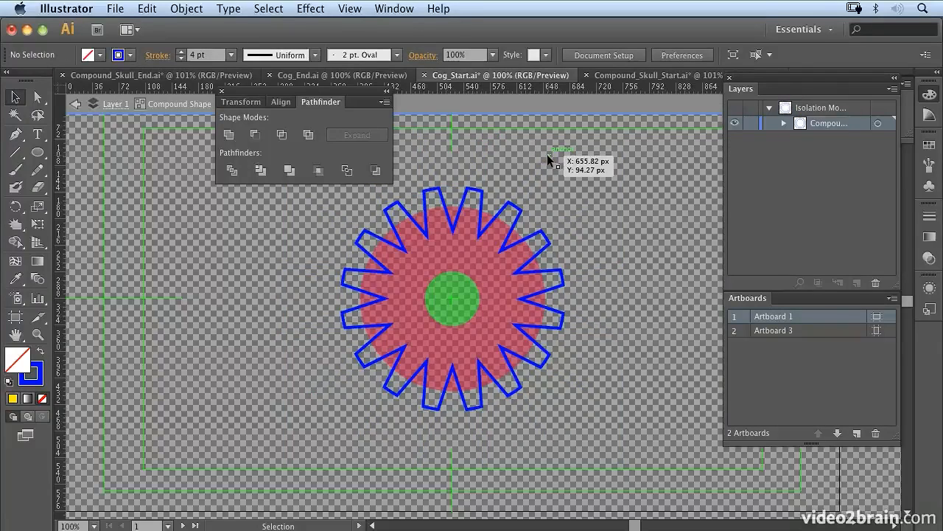
{"action": "left_click", "coordinate": [75, 106]}
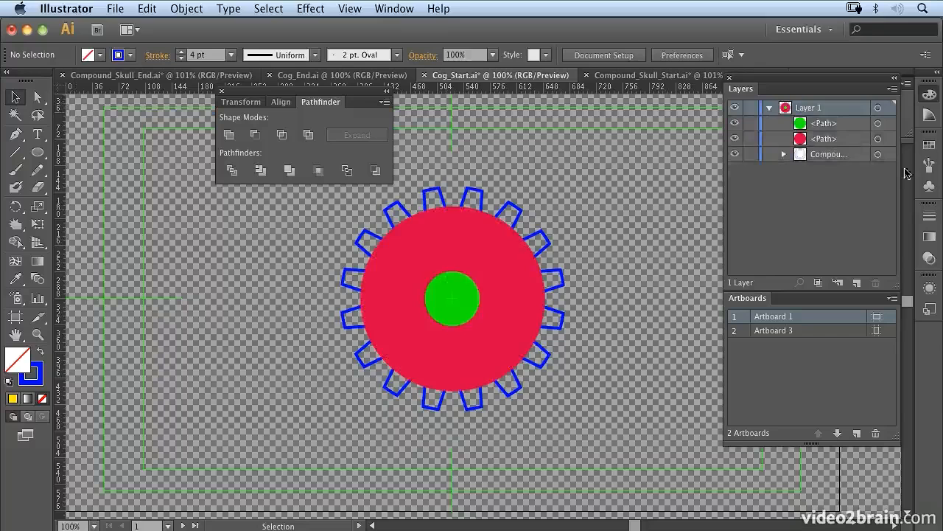
With Direct Selection, pull one upper-right starburst tip inward in the compound shape and return it outward to about X 725 px, Y 167 px
{"action": "left_click", "coordinate": [878, 154]}
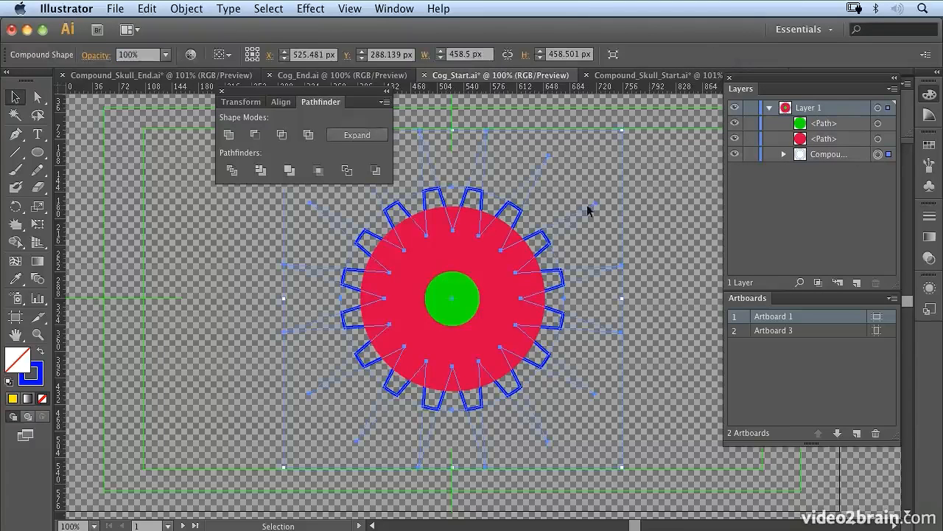
{"action": "left_click", "coordinate": [38, 97]}
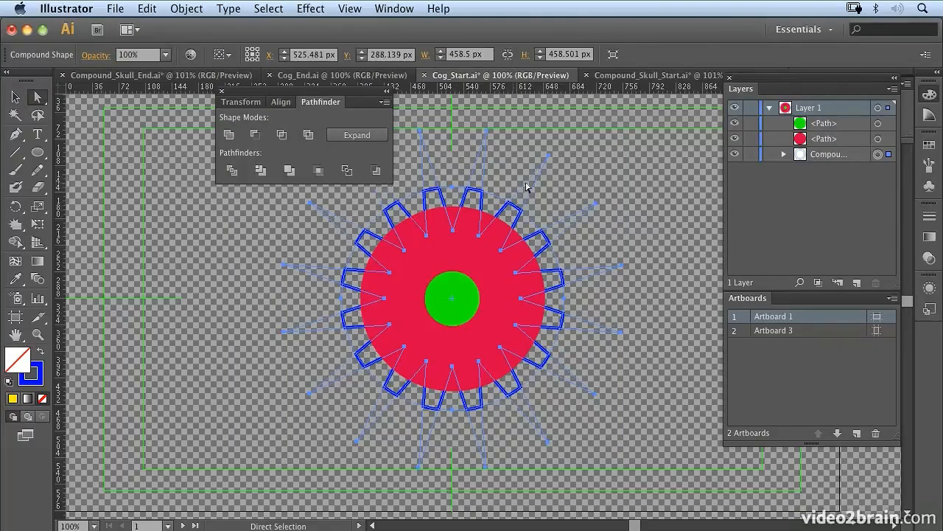
{"action": "left_click_drag", "start_coordinate": [597, 204], "coordinate": [564, 234]}
{"action": "left_click", "coordinate": [579, 177]}
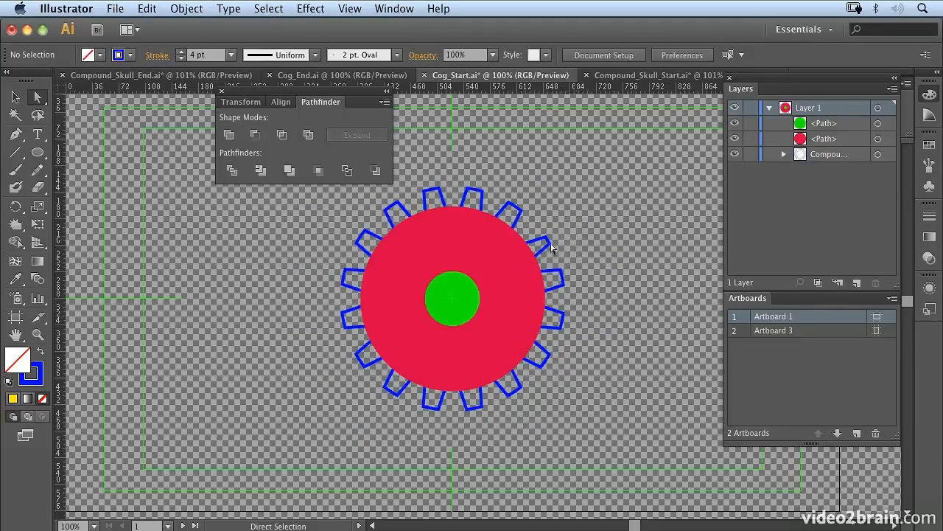
{"action": "left_click", "coordinate": [551, 238]}
{"action": "left_click_drag", "start_coordinate": [566, 235], "coordinate": [602, 214]}
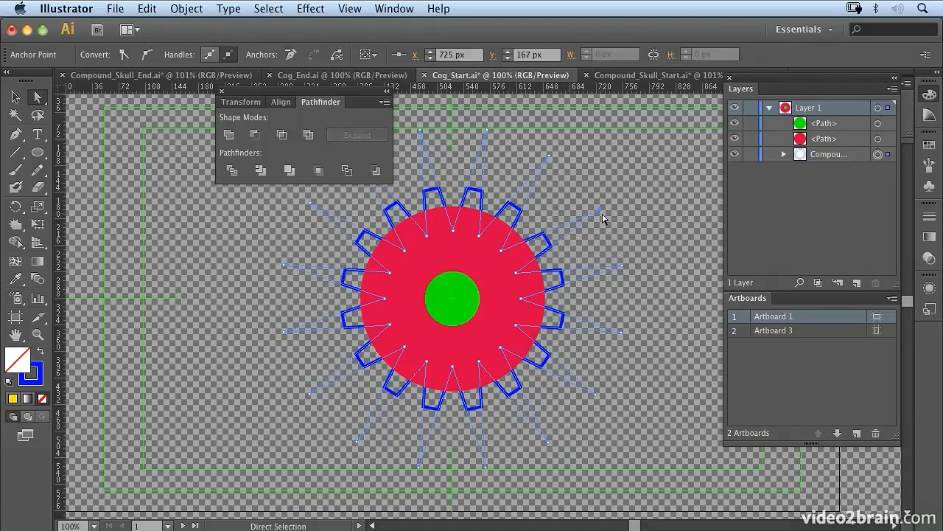
Unite the intersected cog teeth with the red circle as a compound shape
{"action": "left_click", "coordinate": [878, 154]}
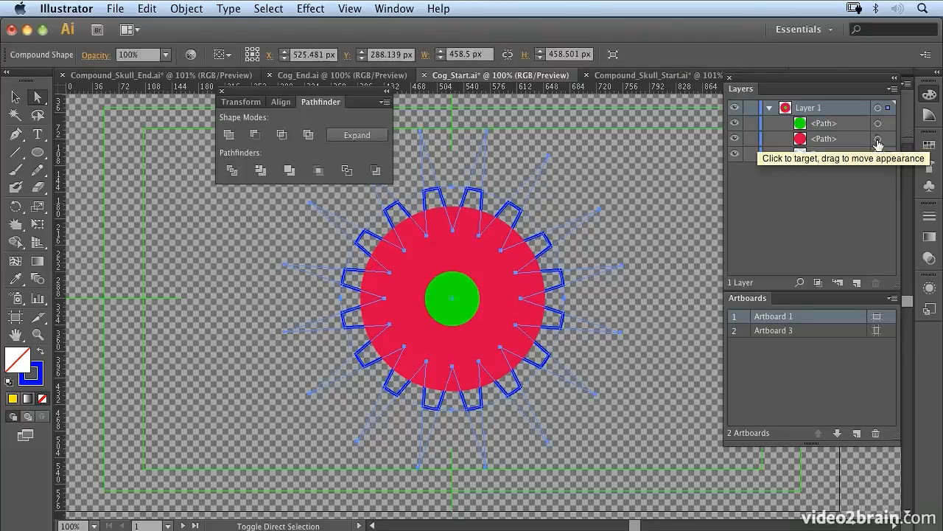
{"action": "left_click", "coordinate": [878, 140], "text": "shift"}
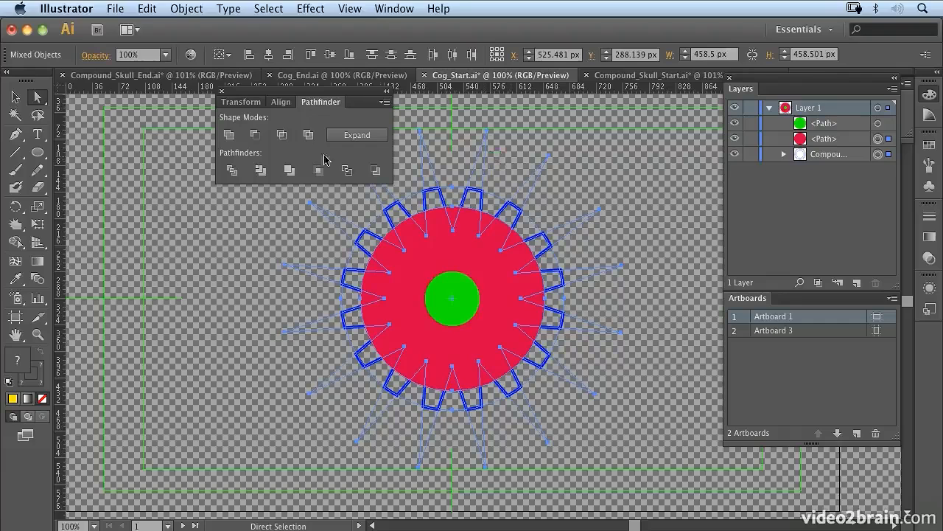
{"action": "left_click", "coordinate": [228, 135]}
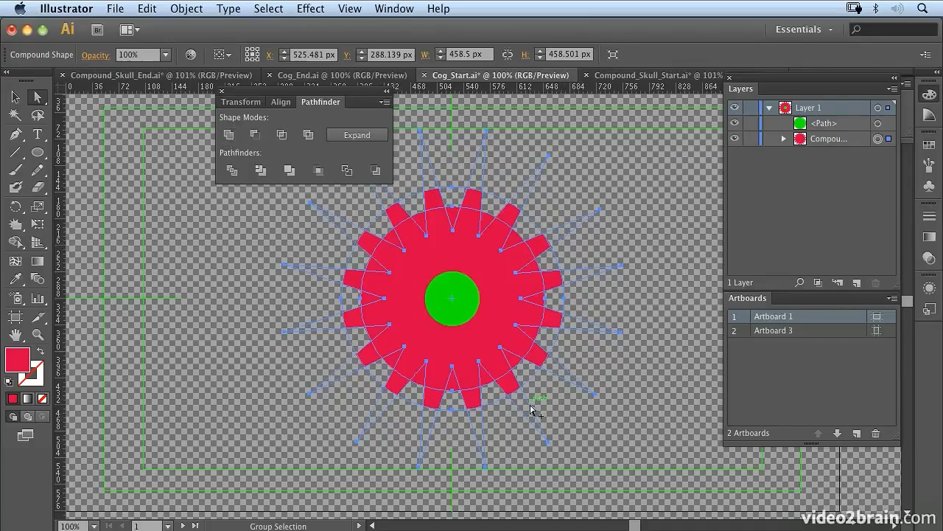
Select the red circle inside the cog's compound shape and enlarge it evenly about its centre until its upper anchor reaches Y 152.92 px
{"action": "key", "text": "a"}
{"action": "left_click", "coordinate": [452, 211]}
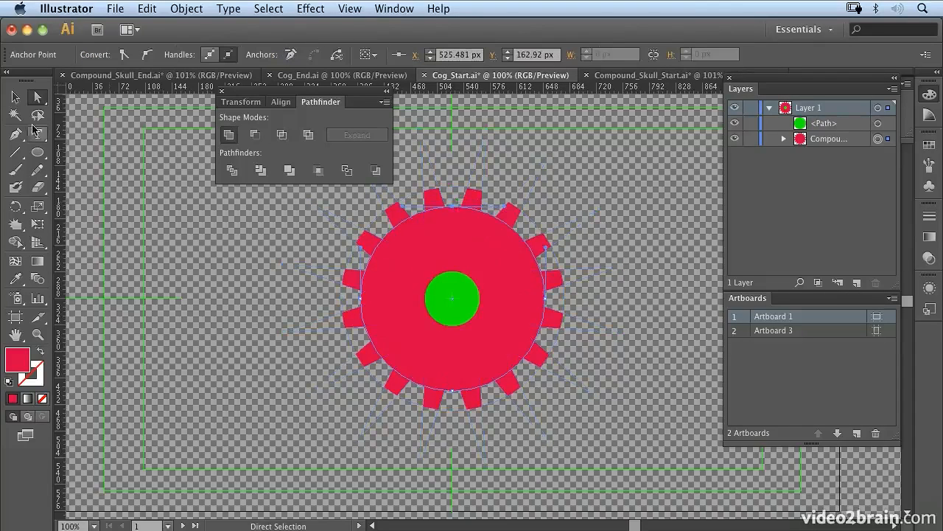
{"action": "left_click", "coordinate": [14, 97]}
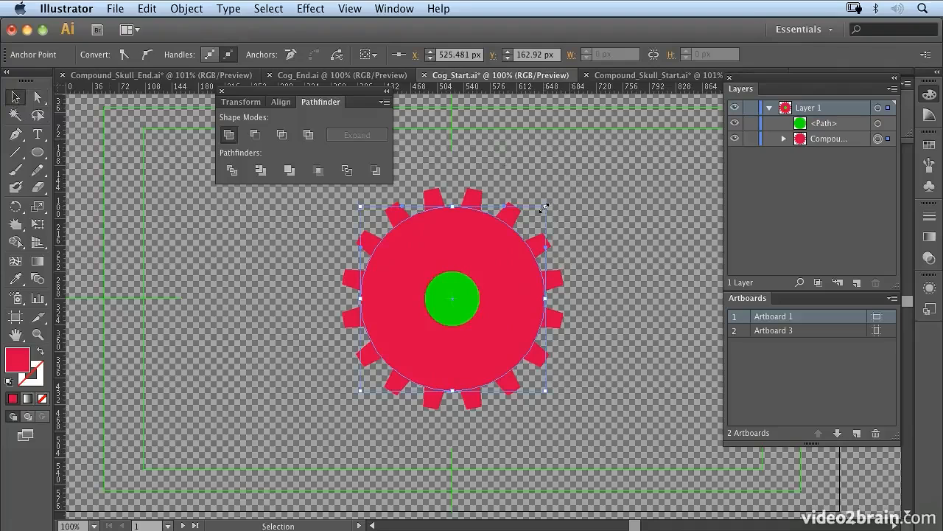
{"action": "left_click_drag", "start_coordinate": [544, 209], "coordinate": [554, 199]}
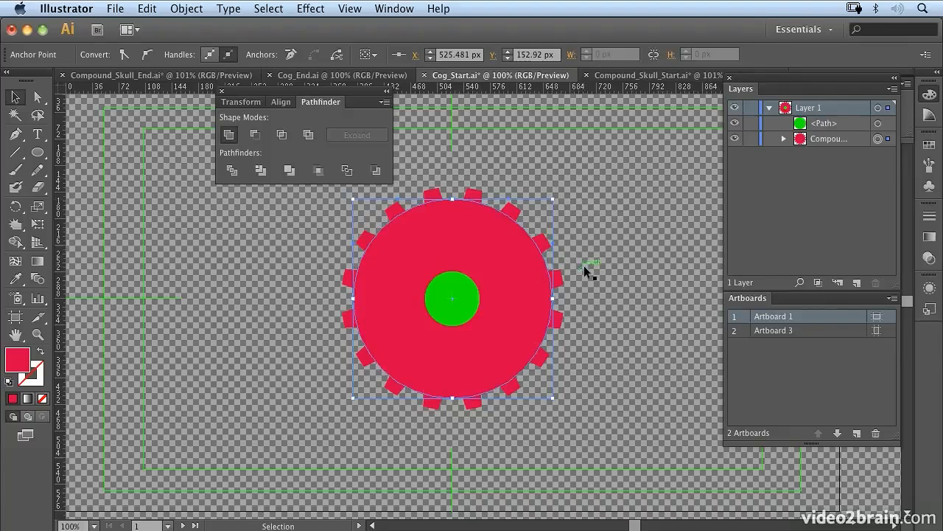
Subtract the green centre circle from the cog as an editable compound shape, undoing and repeating the subtraction once, and expand its layer entry
{"action": "left_click", "coordinate": [562, 274]}
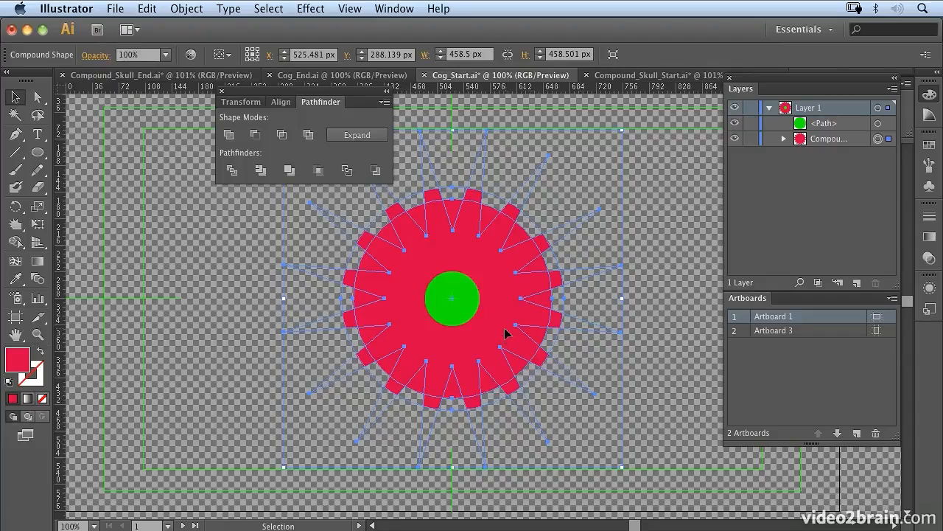
{"action": "left_click", "coordinate": [877, 124], "text": "shift"}
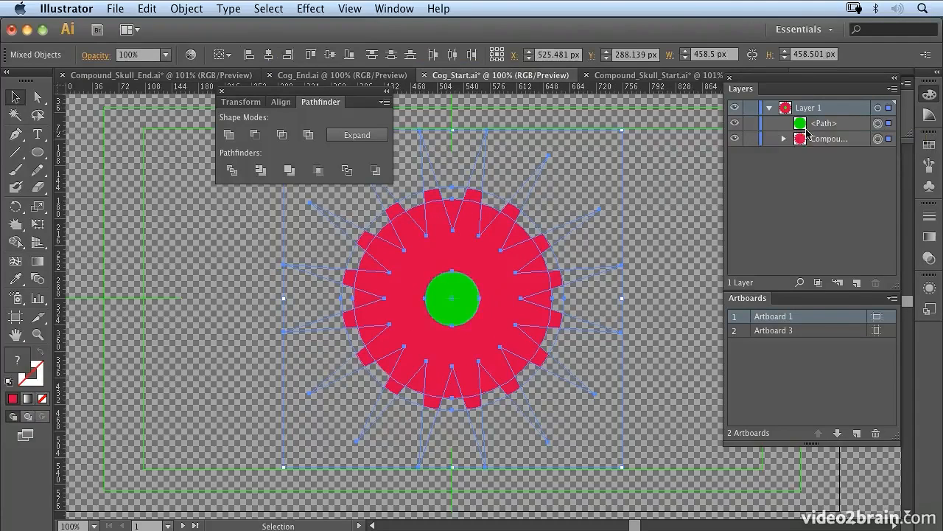
{"action": "left_click", "coordinate": [254, 135]}
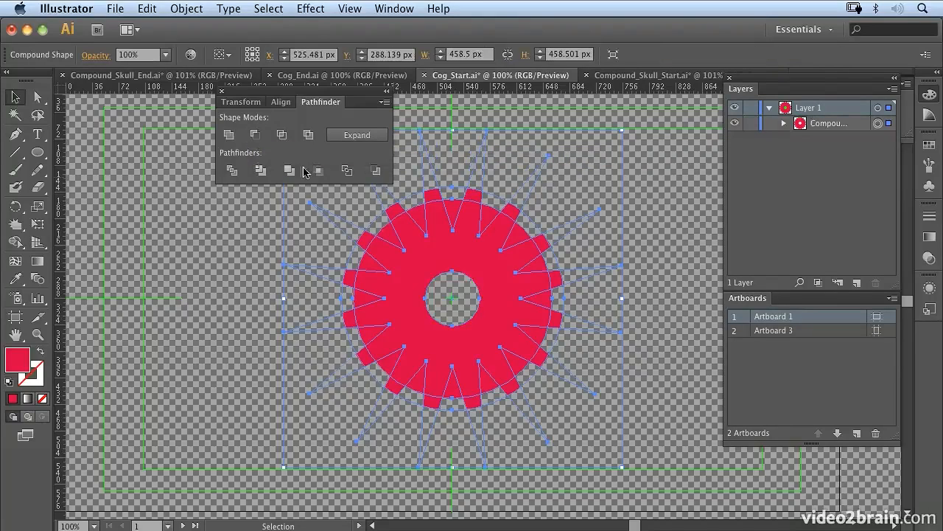
{"action": "left_click", "coordinate": [650, 258]}
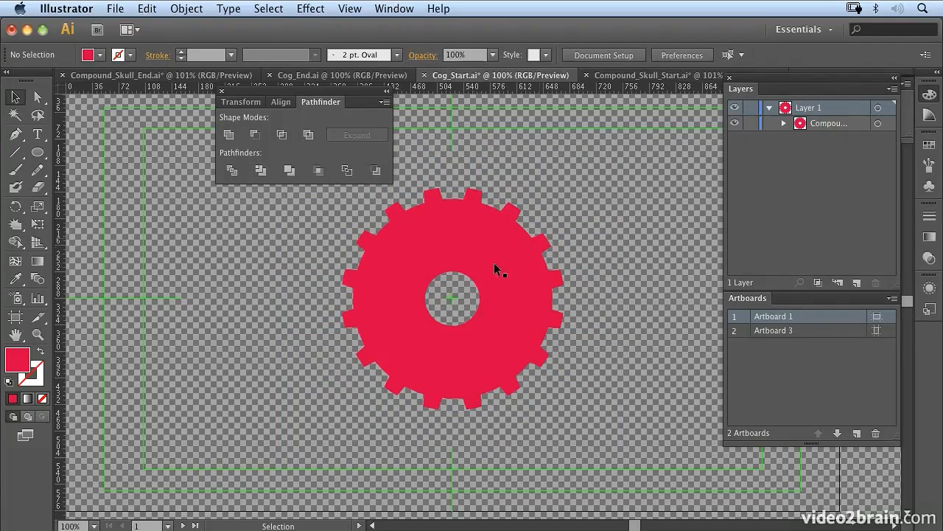
{"action": "key", "text": "super+z"}
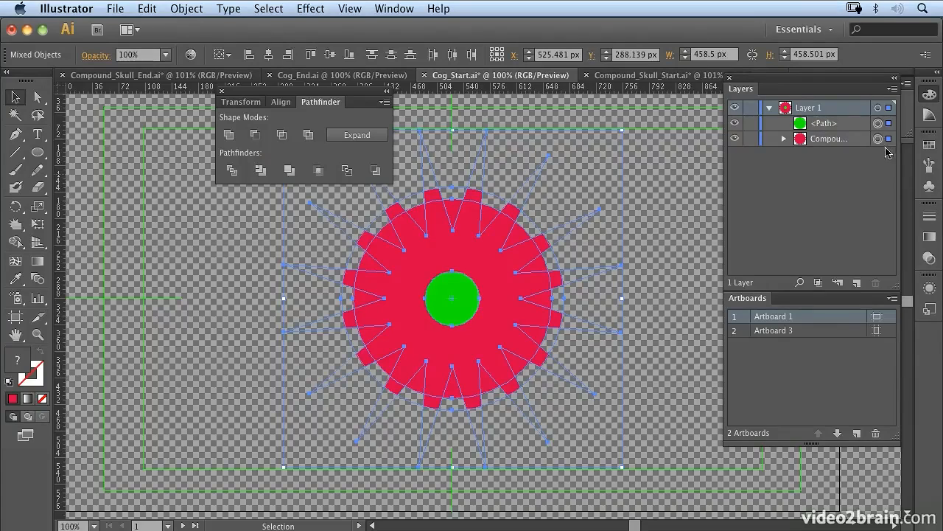
{"action": "left_click", "coordinate": [860, 157]}
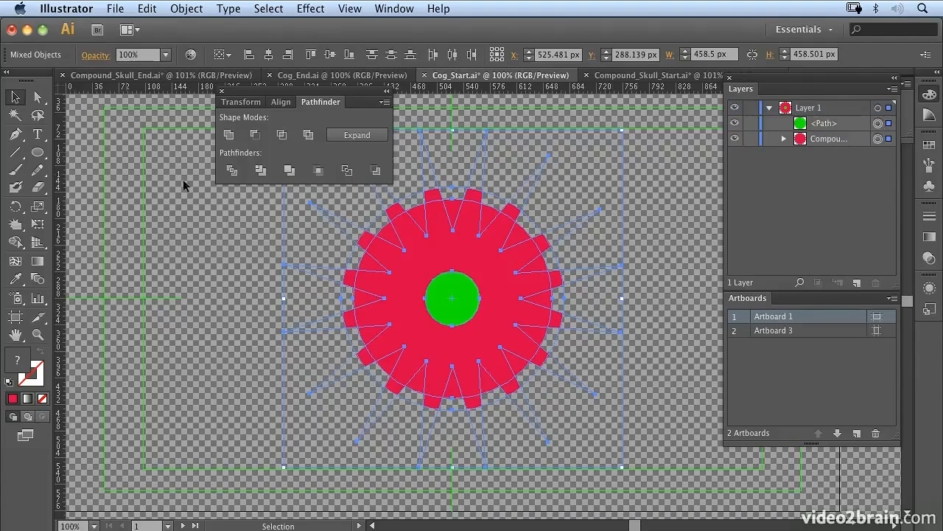
{"action": "left_click", "coordinate": [254, 135]}
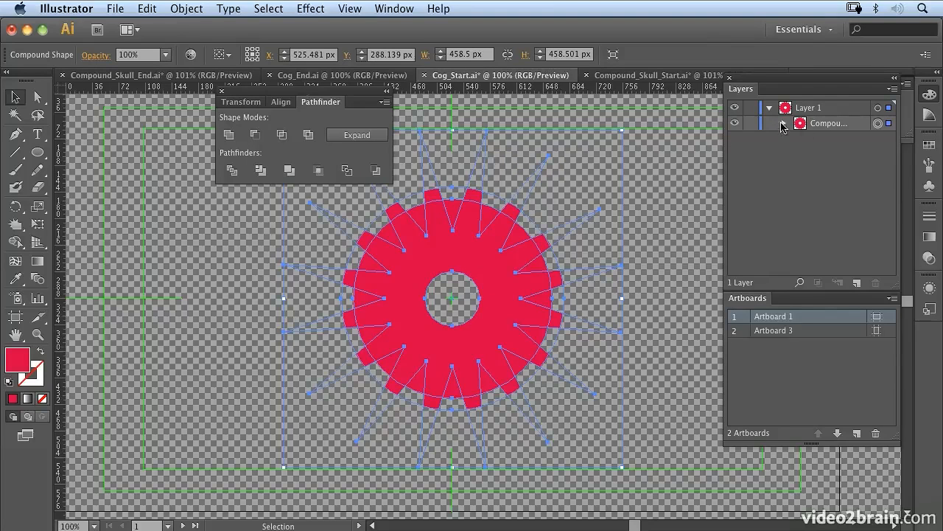
{"action": "left_click", "coordinate": [783, 125]}
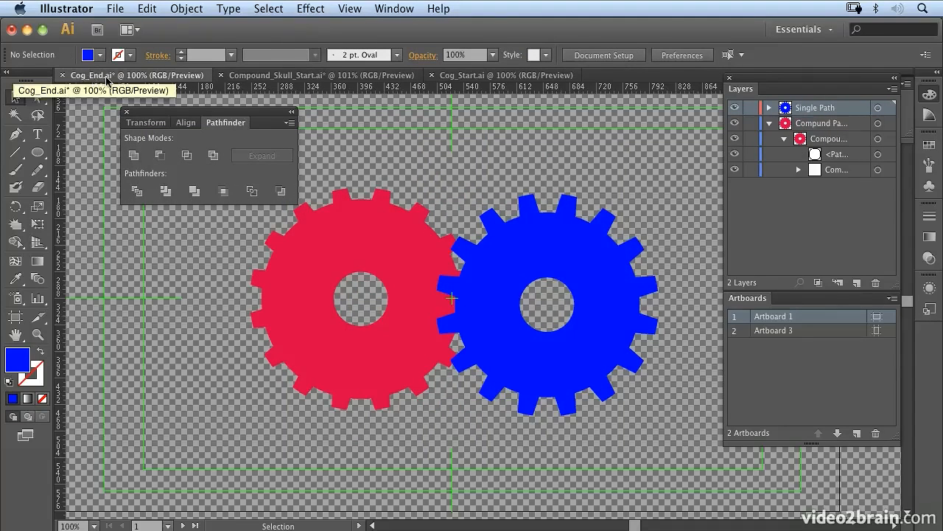
In Cog_End.ai, target the red cog's layer and the blue Single Path layer to compare their outlines, and expand the Single Path layer
{"action": "left_click", "coordinate": [878, 124]}
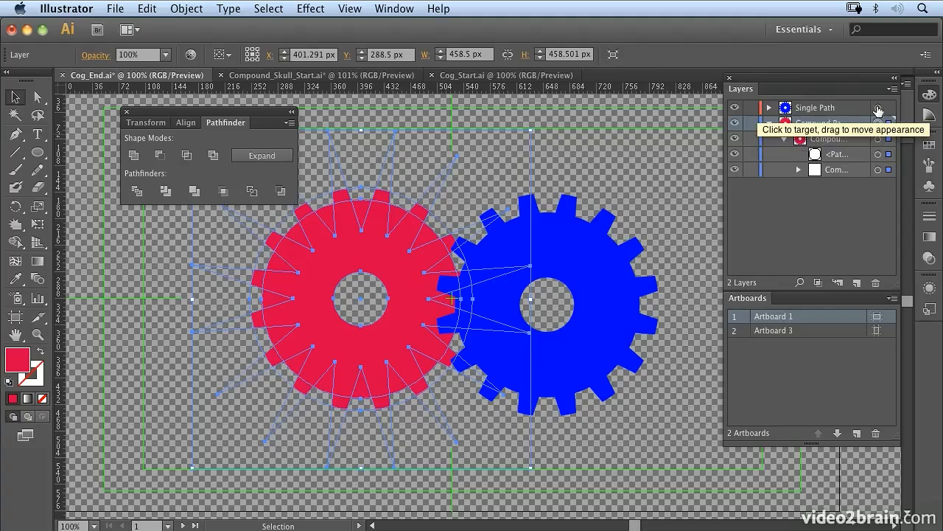
{"action": "left_click", "coordinate": [878, 109]}
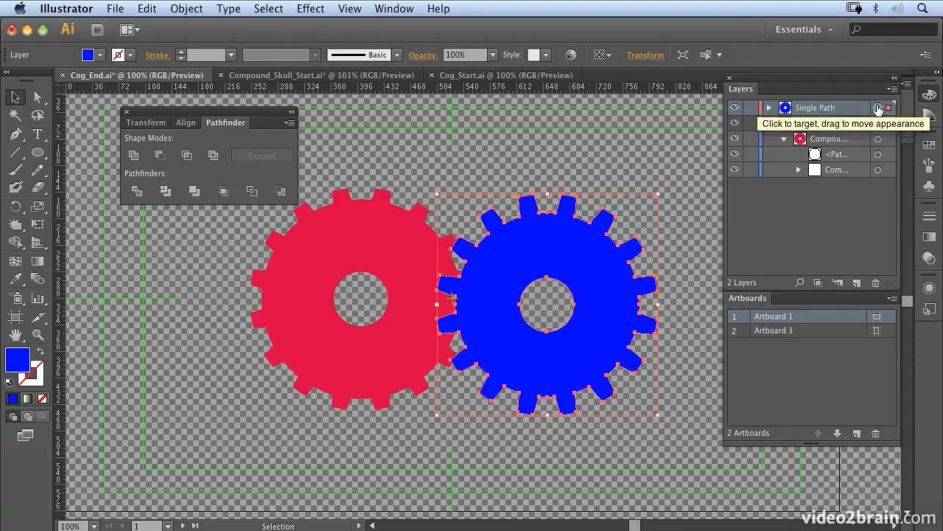
{"action": "left_click", "coordinate": [769, 108]}
Release the blue cog's compound path into separate paths, make it a compound path again, and select the red cog for comparison
{"action": "left_click", "coordinate": [878, 124]}
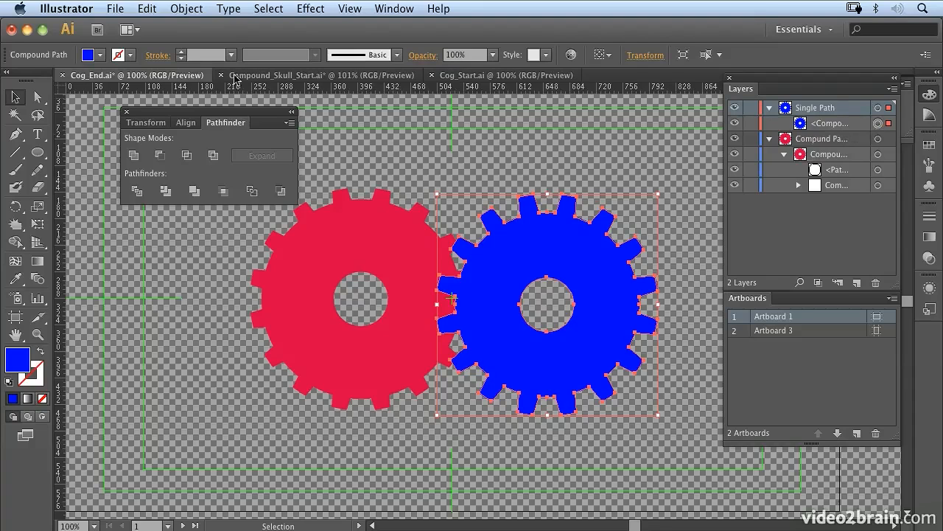
{"action": "left_click", "coordinate": [185, 9]}
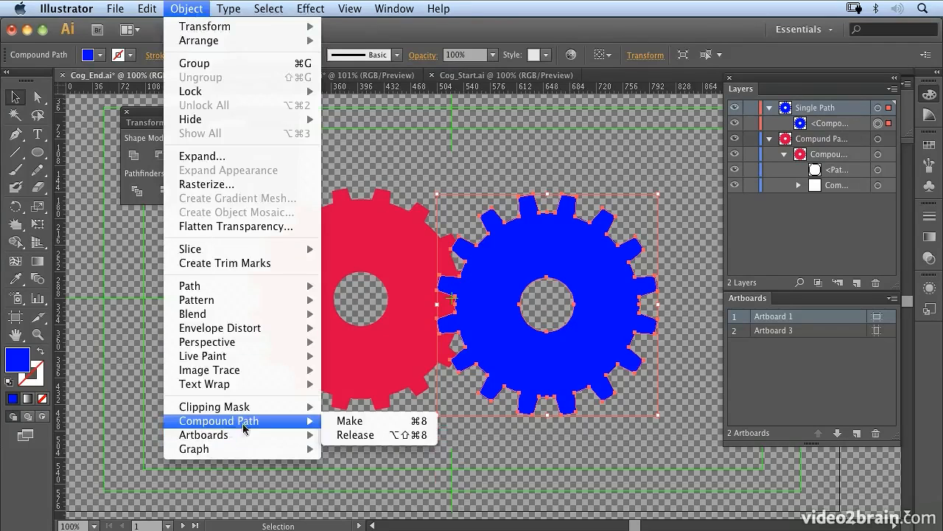
{"action": "left_click", "coordinate": [351, 433]}
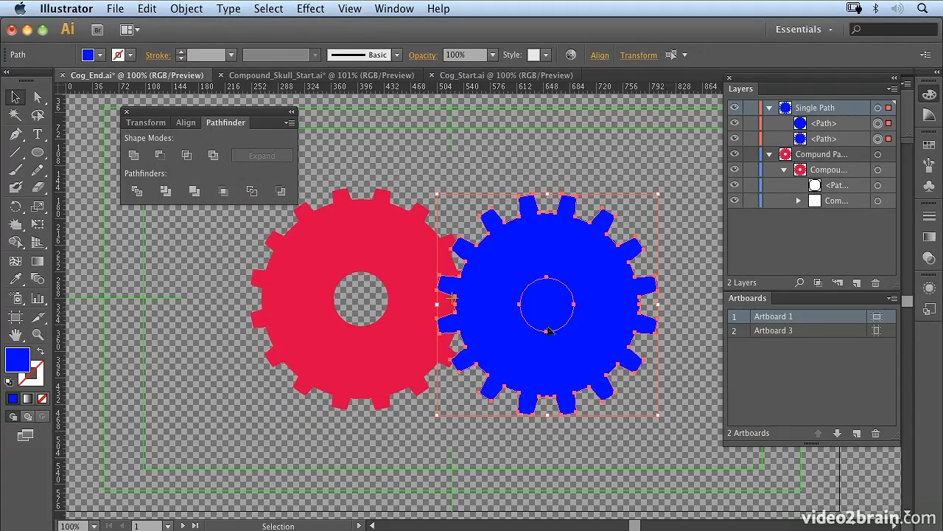
{"action": "key", "text": "super+8"}
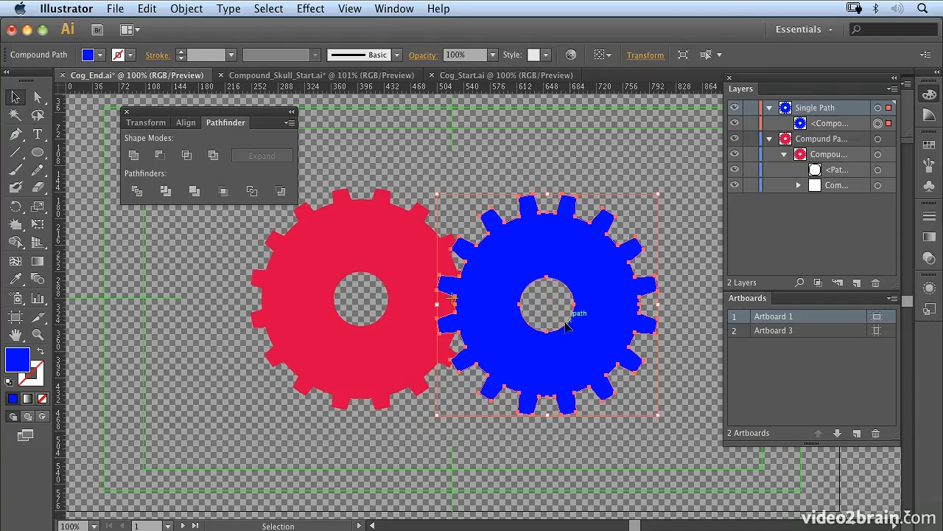
{"action": "left_click", "coordinate": [411, 246]}
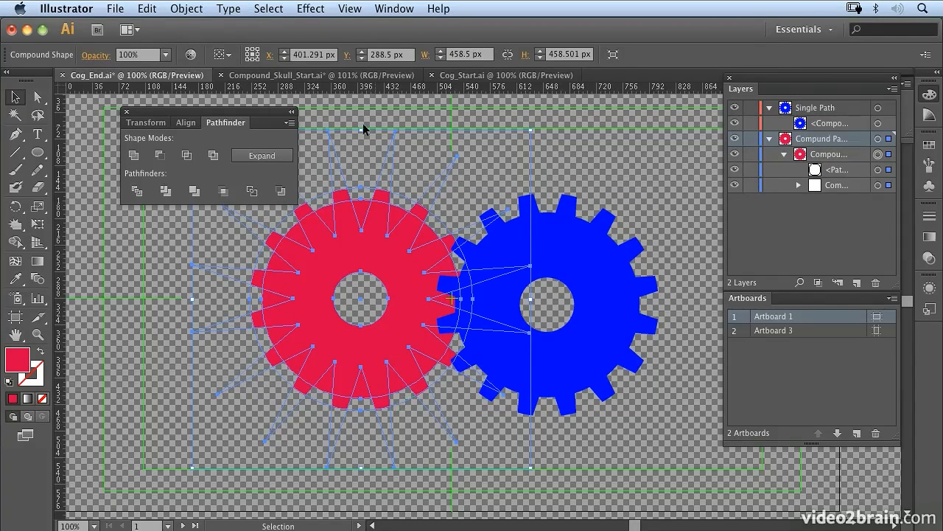
Switch to Compound_Skull_Start.ai and open the skull's compound path in isolation mode
{"action": "left_click", "coordinate": [274, 75]}
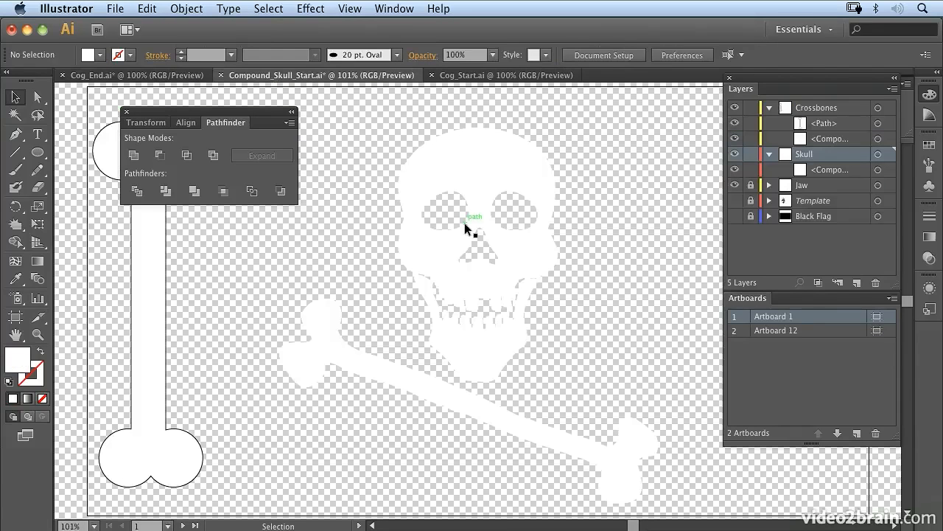
{"action": "left_click", "coordinate": [465, 224]}
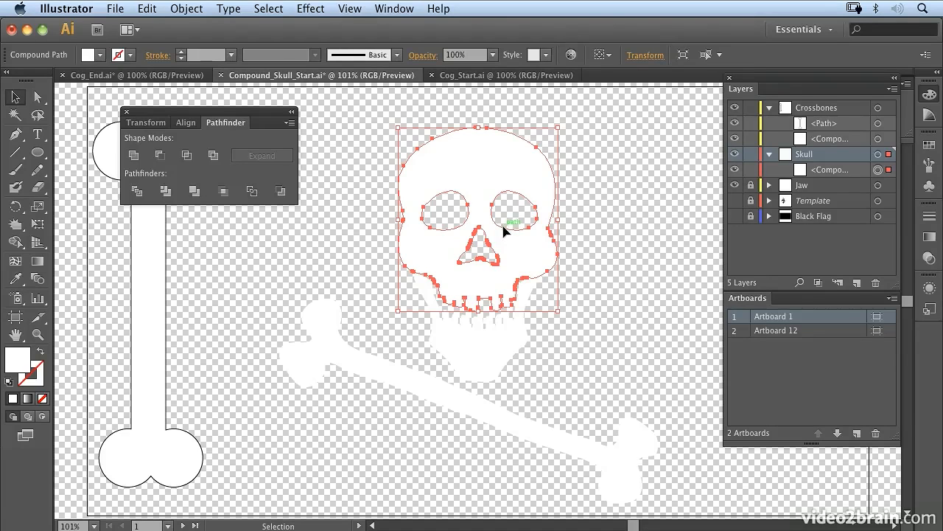
{"action": "left_click", "coordinate": [598, 191]}
{"action": "left_click", "coordinate": [522, 192]}
{"action": "double_click", "coordinate": [522, 197]}
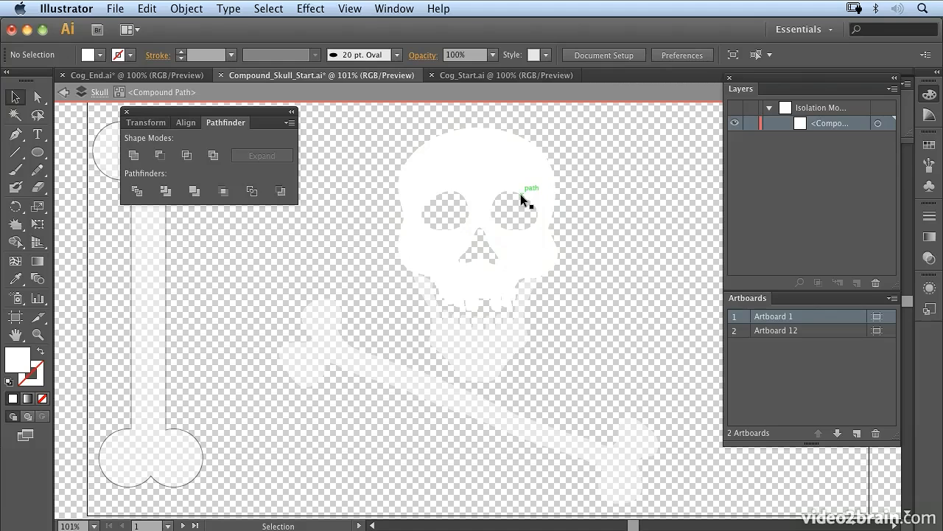
Shrink the skull's left eye socket slightly within the compound path and exit isolation mode
{"action": "left_click", "coordinate": [451, 230]}
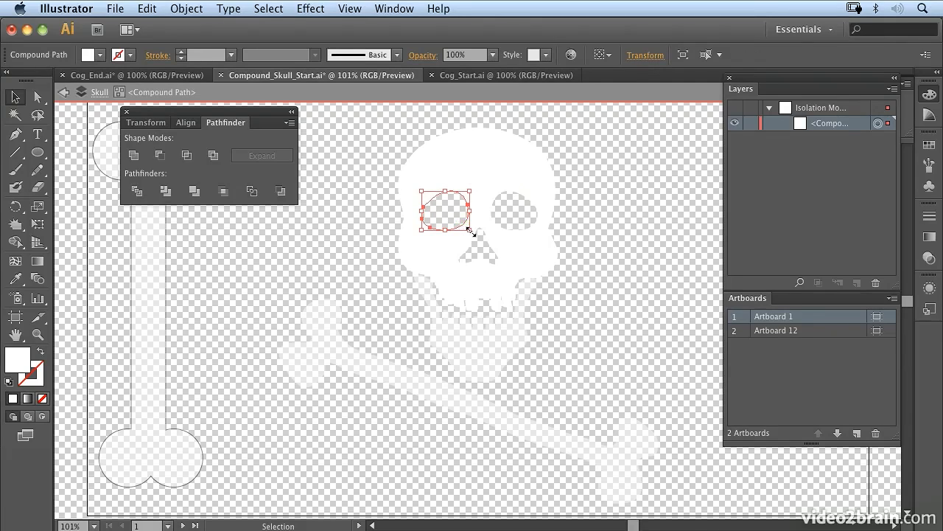
{"action": "left_click_drag", "start_coordinate": [470, 230], "coordinate": [464, 227]}
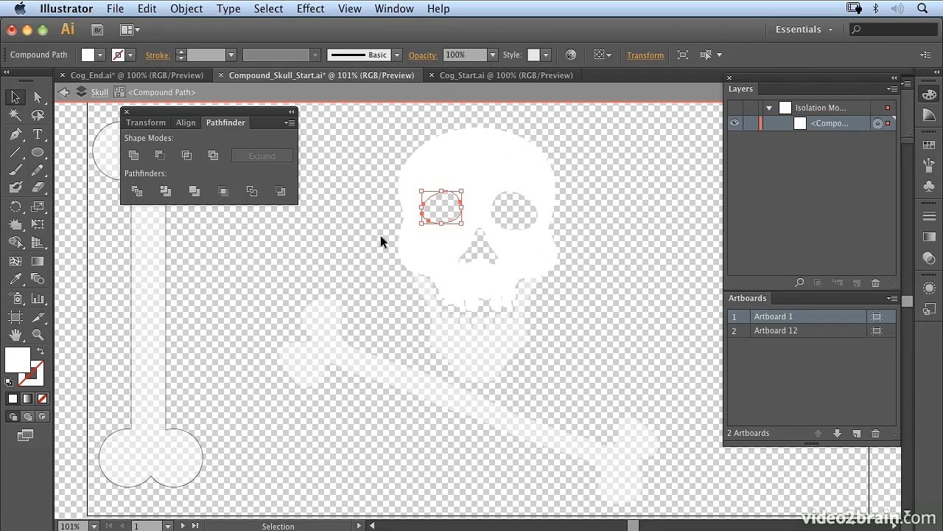
{"action": "left_click", "coordinate": [65, 93]}
{"action": "left_click", "coordinate": [64, 92]}
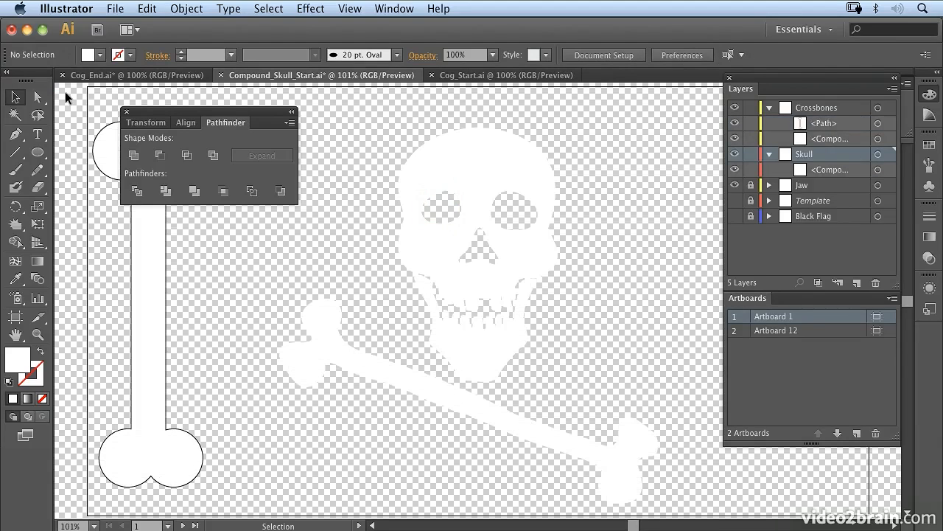